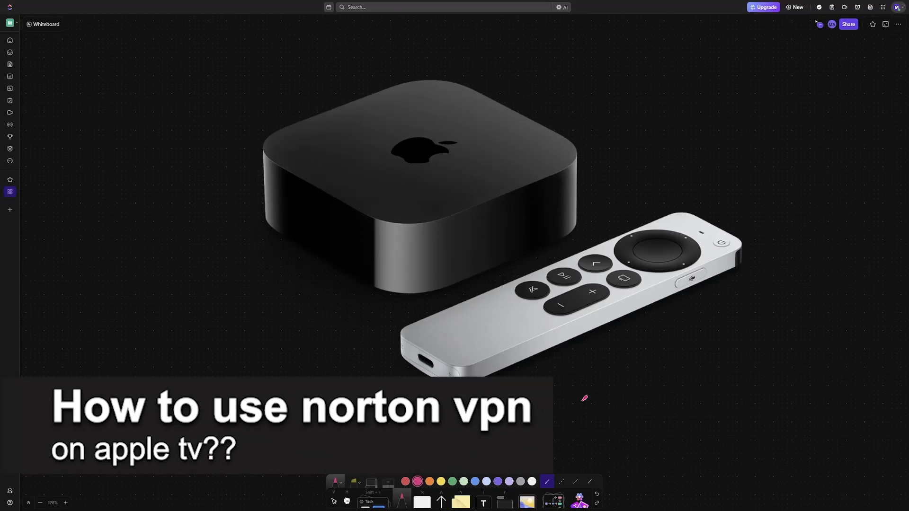
Step: Handwrite 'Norton VPN' in pink beside the Apple TV remote
mouse_move(582, 405)
left_mouse_down()
mouse_move(603, 369)
mouse_move(602, 398)
mouse_move(608, 385)
mouse_move(638, 384)
mouse_move(653, 369)
mouse_move(667, 389)
mouse_move(675, 371)
mouse_move(690, 388)
left_mouse_up()
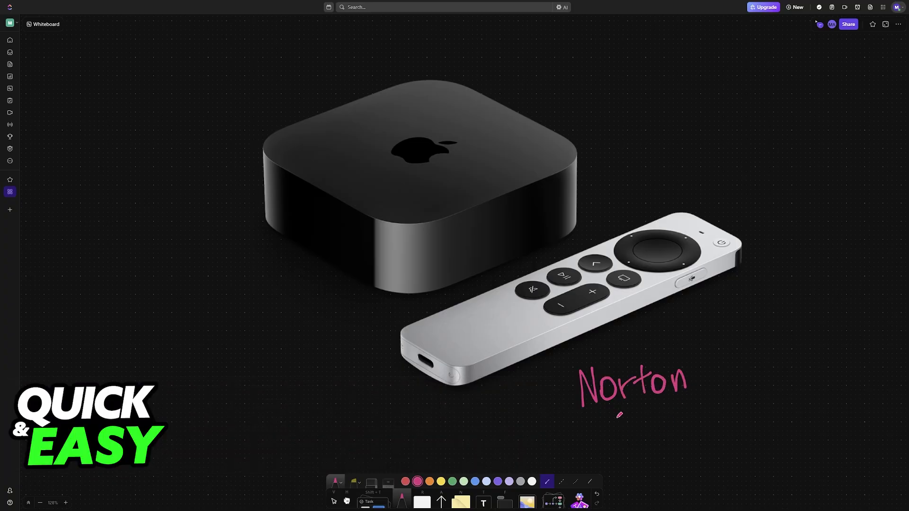
mouse_move(617, 413)
left_mouse_down()
mouse_move(638, 412)
mouse_move(648, 443)
left_mouse_up()
mouse_move(646, 426)
left_mouse_down()
mouse_move(667, 404)
mouse_move(686, 437)
left_mouse_up()
left_click_drag(686, 437, 684, 402)
mouse_move(626, 460)
left_mouse_down()
mouse_move(703, 448)
mouse_move(605, 440)
mouse_move(685, 419)
left_mouse_up()
Step: Circle 'VPN', redrawing the ring once, and draw a curved arrow to the remote
mouse_move(686, 419)
left_mouse_down()
mouse_move(625, 398)
mouse_move(696, 451)
mouse_move(619, 409)
left_mouse_up()
key("ctrl+z")
mouse_move(616, 444)
left_mouse_down()
mouse_move(705, 426)
mouse_move(653, 392)
mouse_move(614, 426)
mouse_move(618, 447)
mouse_move(477, 398)
mouse_move(463, 346)
mouse_move(458, 362)
left_mouse_up()
left_click_drag(462, 345, 472, 356)
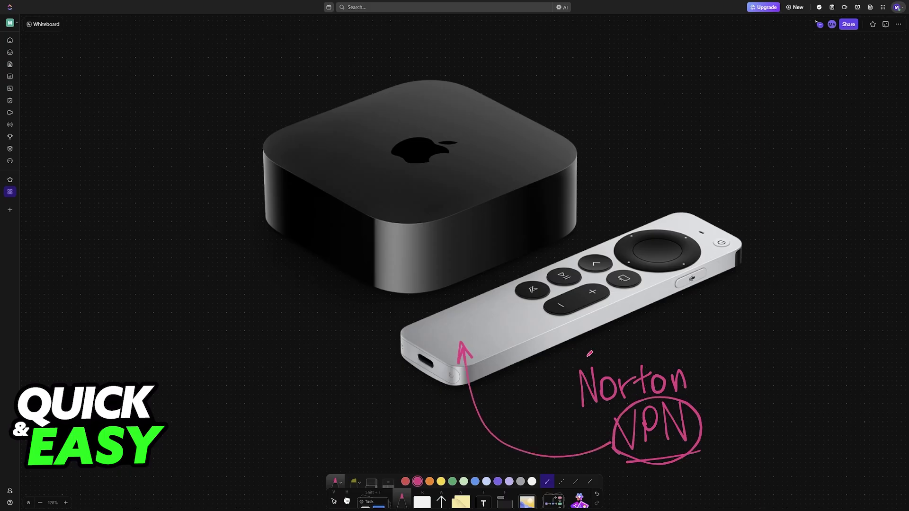
scroll(590, 353, "down", 8)
scroll(640, 334, "down", 8)
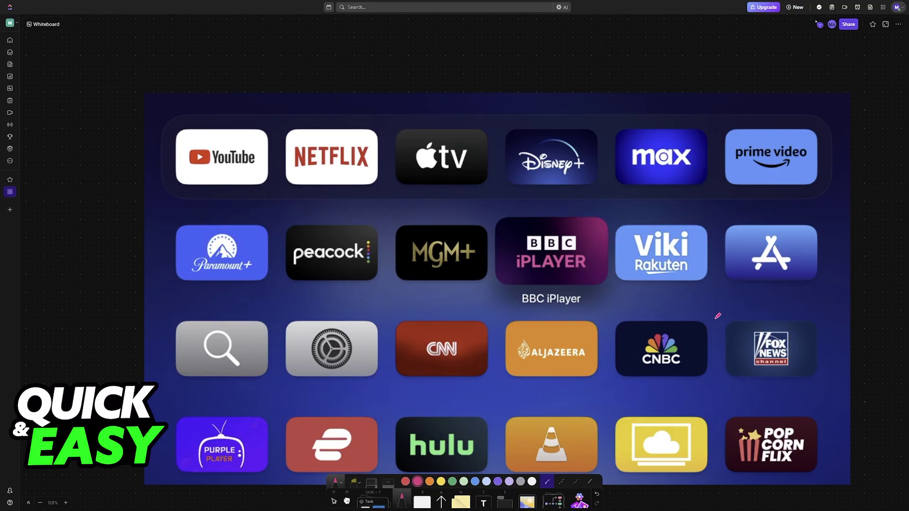
scroll(717, 316, "down", 2)
scroll(717, 316, "down", 2)
Step: Circle the App Store icon in pink on the app-grid image
mouse_move(727, 228)
left_mouse_down()
mouse_move(736, 187)
mouse_move(712, 223)
left_mouse_up()
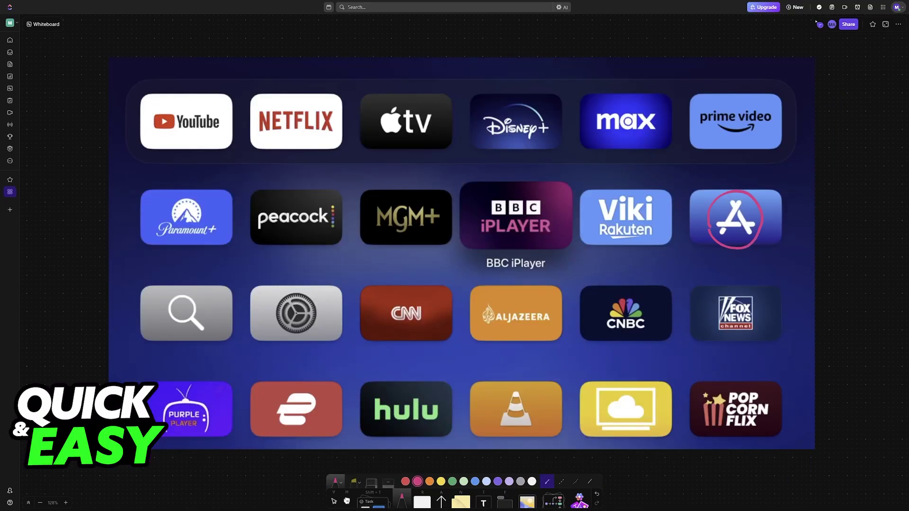
scroll(497, 284, "down", 8)
scroll(497, 284, "down", 6)
scroll(497, 284, "down", 3)
mouse_move(620, 121)
left_mouse_down()
mouse_move(625, 105)
mouse_move(631, 138)
mouse_move(680, 130)
mouse_move(695, 137)
mouse_move(700, 125)
mouse_move(714, 148)
left_mouse_up()
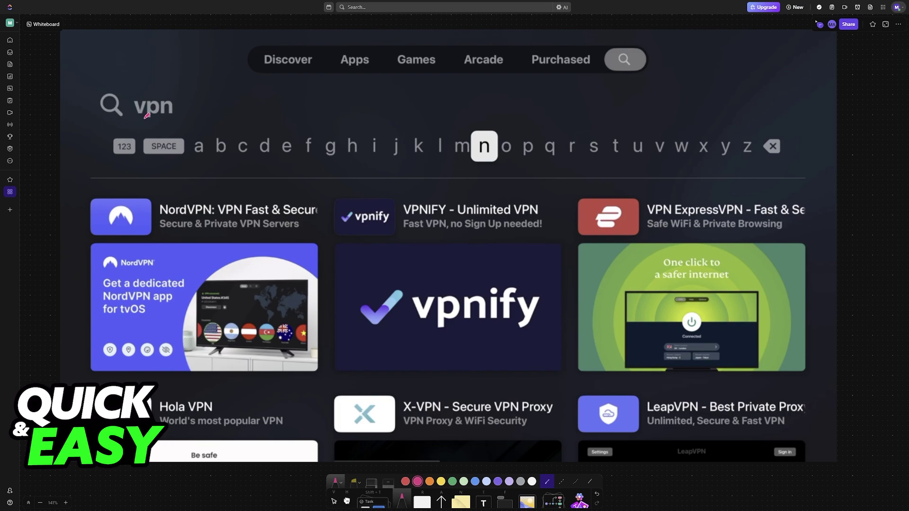
Step: Underline 'vpn', strike through the NordVPN, VPNIFY and ExpressVPN subtitles, and start writing 'Norton'
left_click_drag(140, 120, 177, 118)
left_click_drag(162, 223, 217, 223)
left_click_drag(402, 223, 449, 222)
left_click_drag(649, 224, 751, 223)
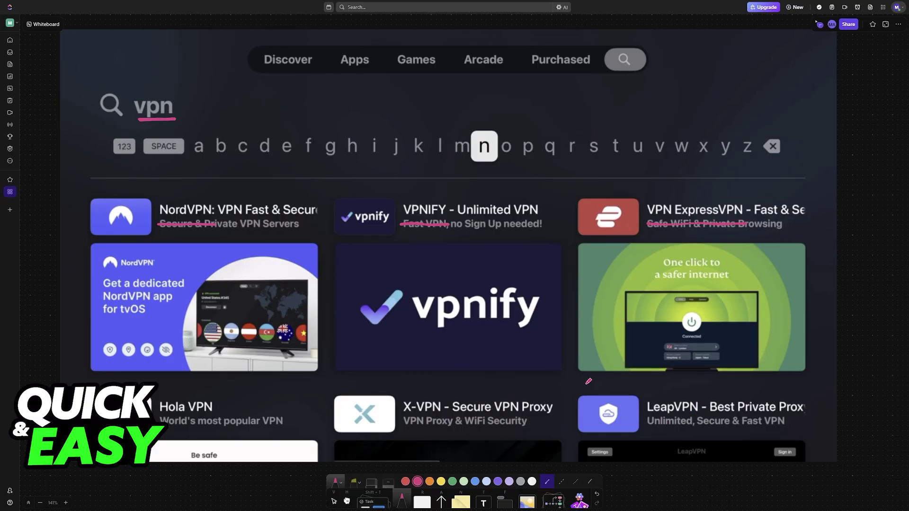
mouse_move(577, 124)
left_mouse_down()
mouse_move(623, 107)
mouse_move(629, 123)
mouse_move(673, 114)
mouse_move(696, 125)
left_mouse_up()
Step: Circle the handwritten 'Norton', draw an arrow pointing at it, and cross it out
left_click_drag(573, 112, 573, 123)
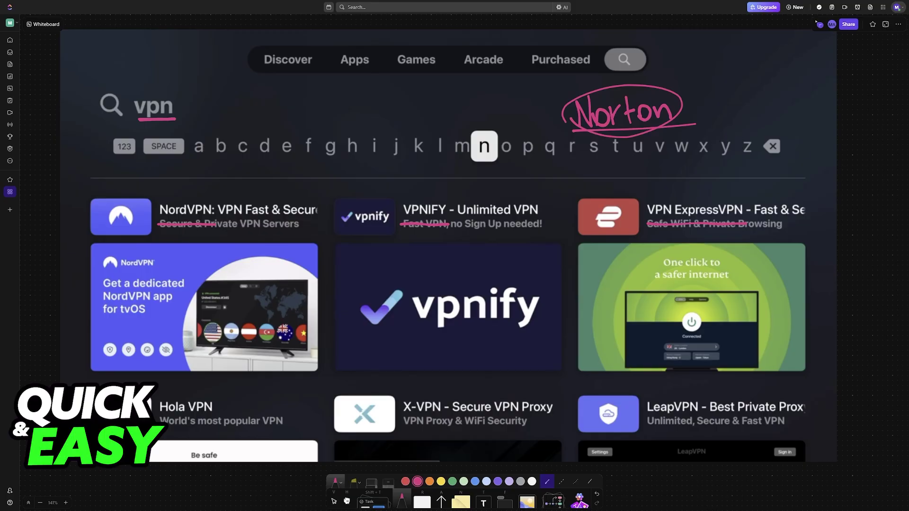
left_click_drag(476, 118, 547, 119)
mouse_move(529, 110)
left_mouse_down()
mouse_move(546, 119)
mouse_move(697, 85)
left_mouse_up()
left_click_drag(561, 88, 699, 130)
Step: Draw an X over 'Norton' and box the NordVPN and VPN ExpressVPN titles in pink
mouse_move(165, 220)
left_mouse_down()
mouse_move(215, 219)
mouse_move(223, 190)
left_mouse_up()
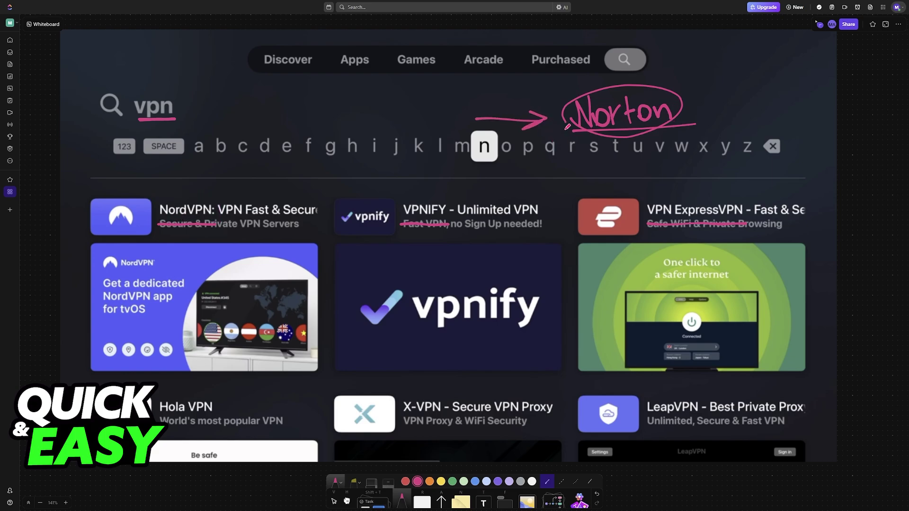
left_click_drag(567, 128, 696, 85)
left_click_drag(560, 86, 701, 131)
mouse_move(175, 222)
left_mouse_down()
mouse_move(222, 209)
mouse_move(198, 190)
mouse_move(221, 189)
left_mouse_up()
mouse_move(644, 215)
left_mouse_down()
mouse_move(754, 196)
mouse_move(644, 195)
left_mouse_up()
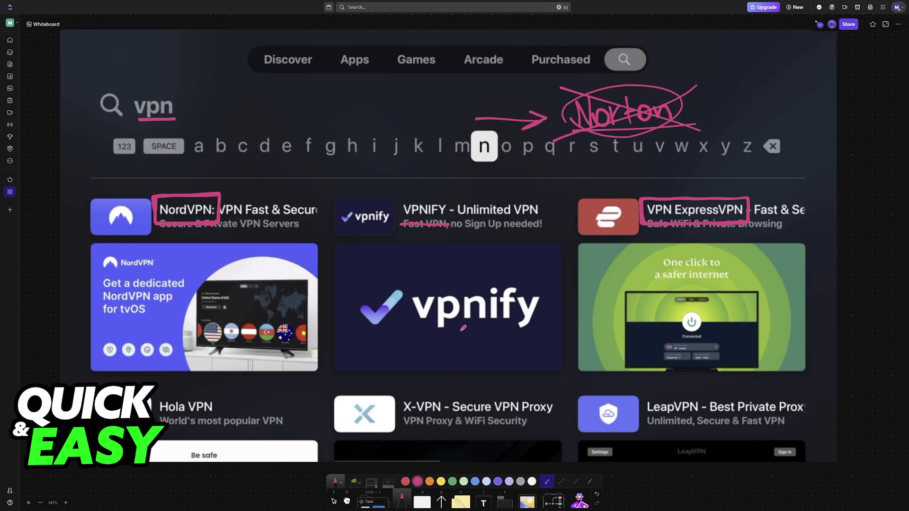